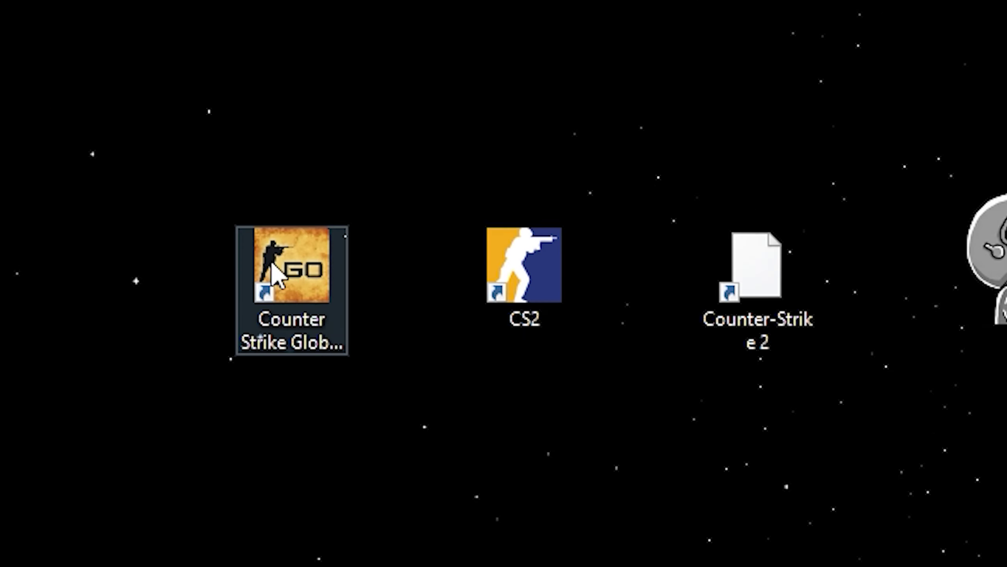
# Check the desktop CS:GO and CS2 shortcuts, then add a Counter-Strike 2 desktop shortcut from Steam.
pyautogui.click(276, 295)
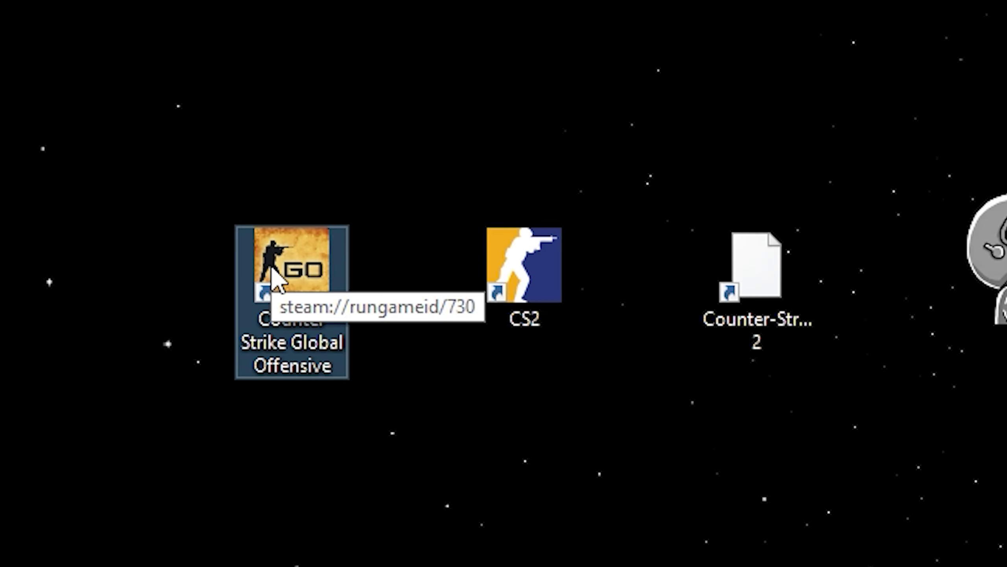
pyautogui.click(524, 296)
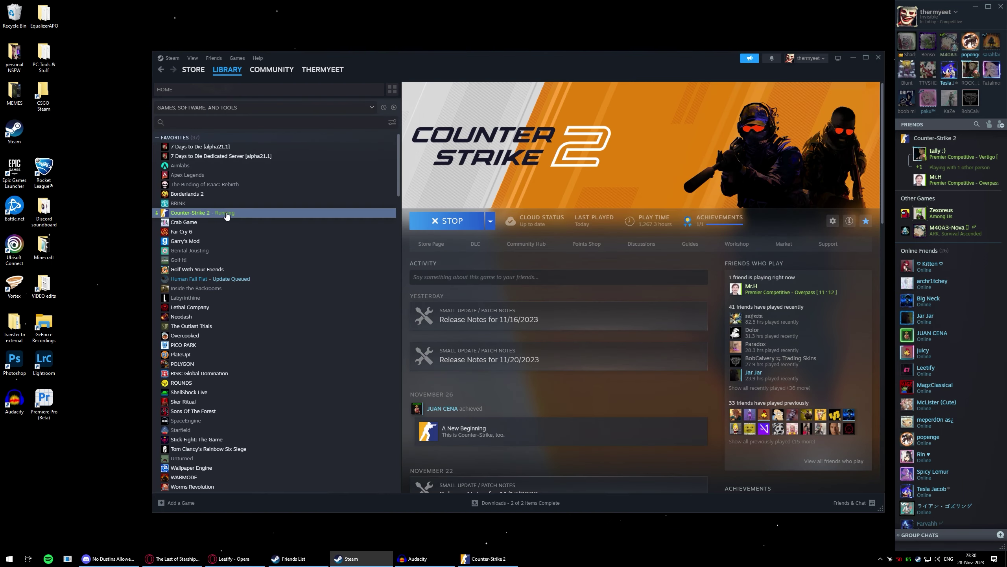
pyautogui.rightClick(241, 212)
pyautogui.moveTo(260, 259)
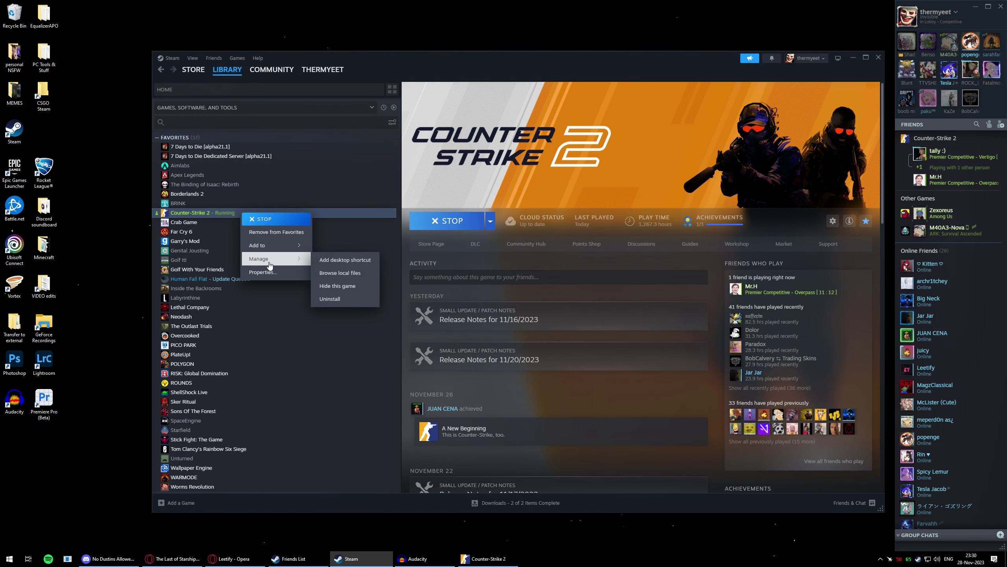
pyautogui.click(347, 260)
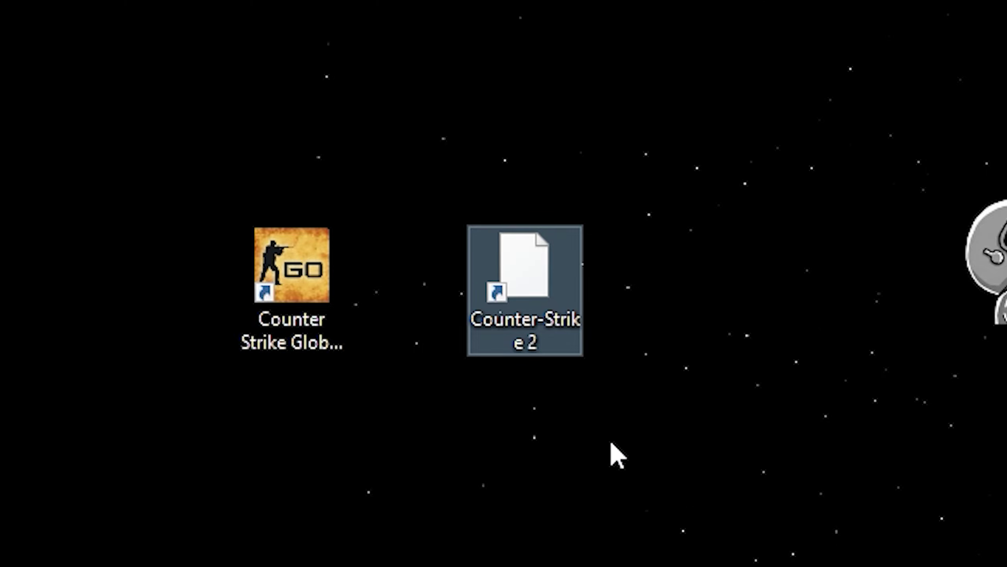
pyautogui.click(523, 267)
pyautogui.click(329, 279)
pyautogui.click(515, 272)
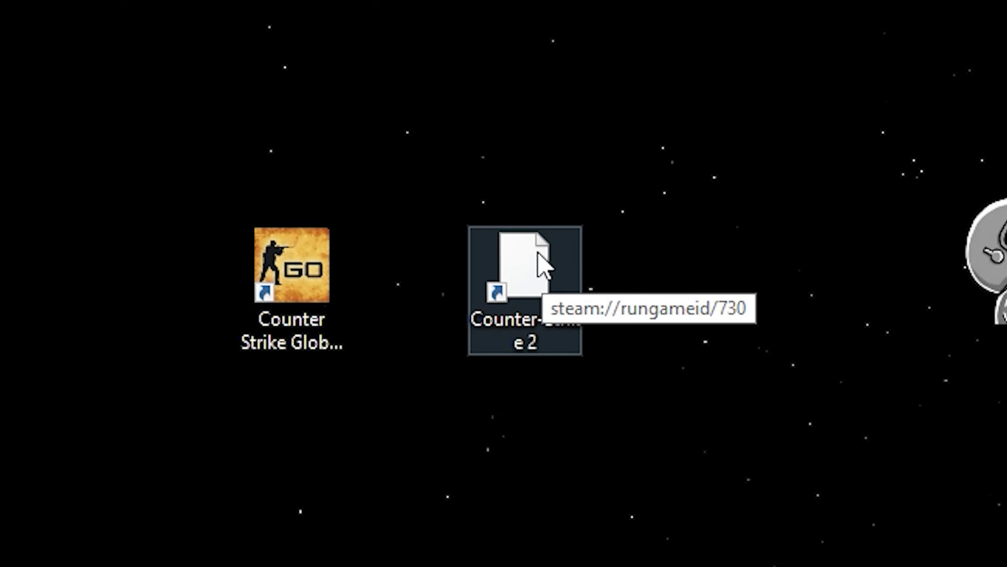
pyautogui.doubleClick(506, 299)
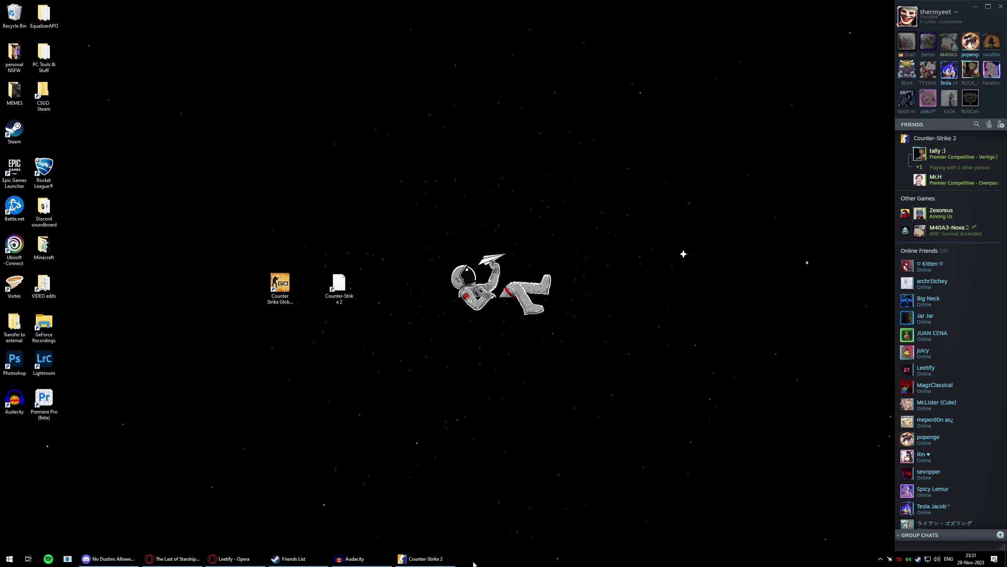
pyautogui.rightClick(472, 559)
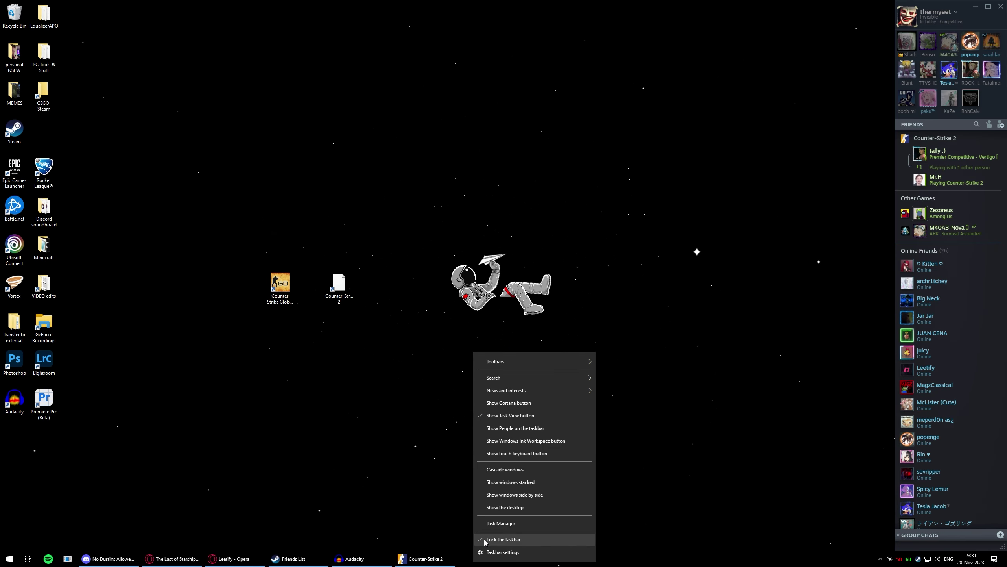
# Open the cs2 process's file location from Task Manager to reveal cs2.exe in game\bin\win64.
pyautogui.click(497, 524)
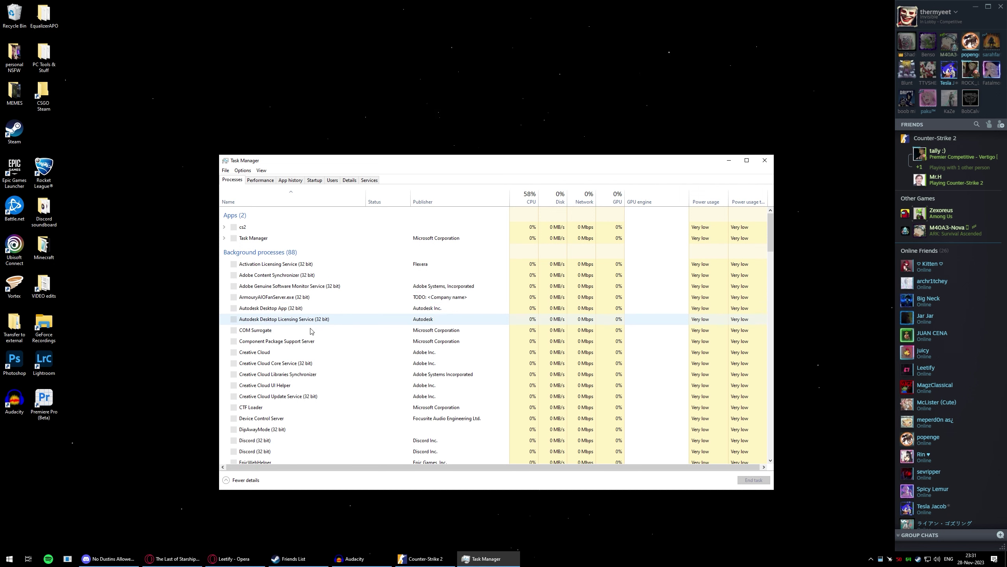
pyautogui.rightClick(250, 239)
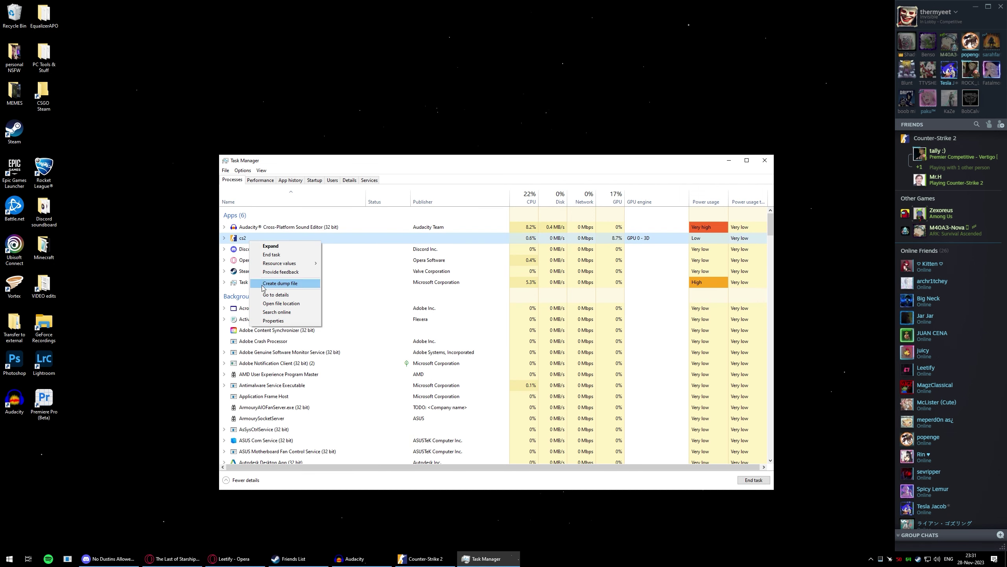
pyautogui.click(281, 304)
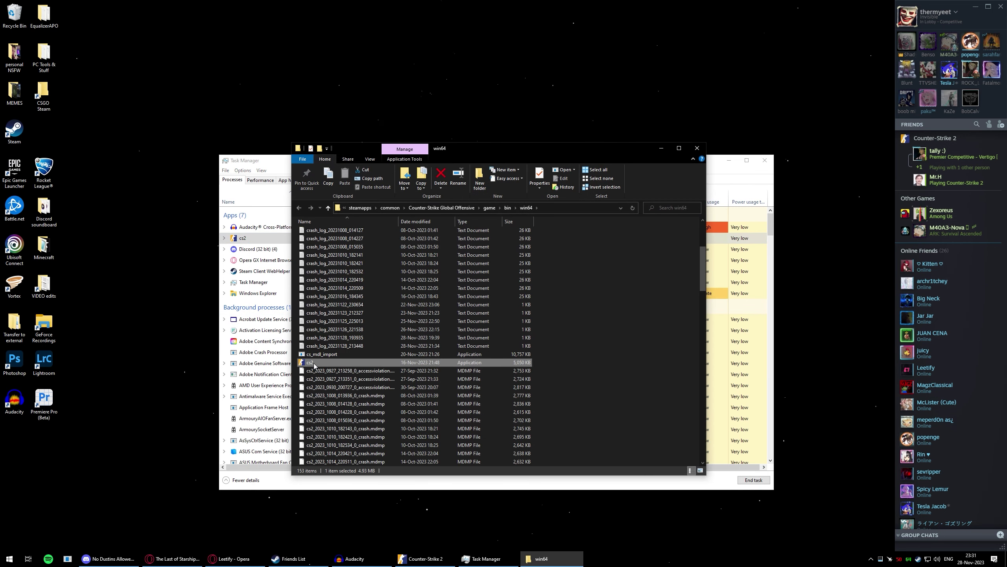
# Send a cs2.exe shortcut to the desktop, then close the win64 folder and Task Manager.
pyautogui.rightClick(318, 364)
pyautogui.moveTo(339, 295)
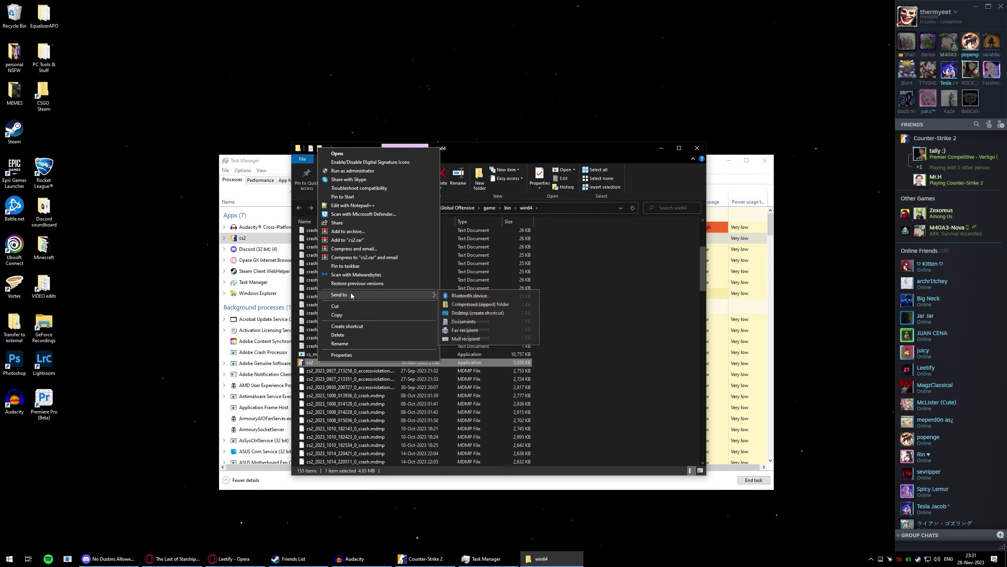
pyautogui.click(478, 314)
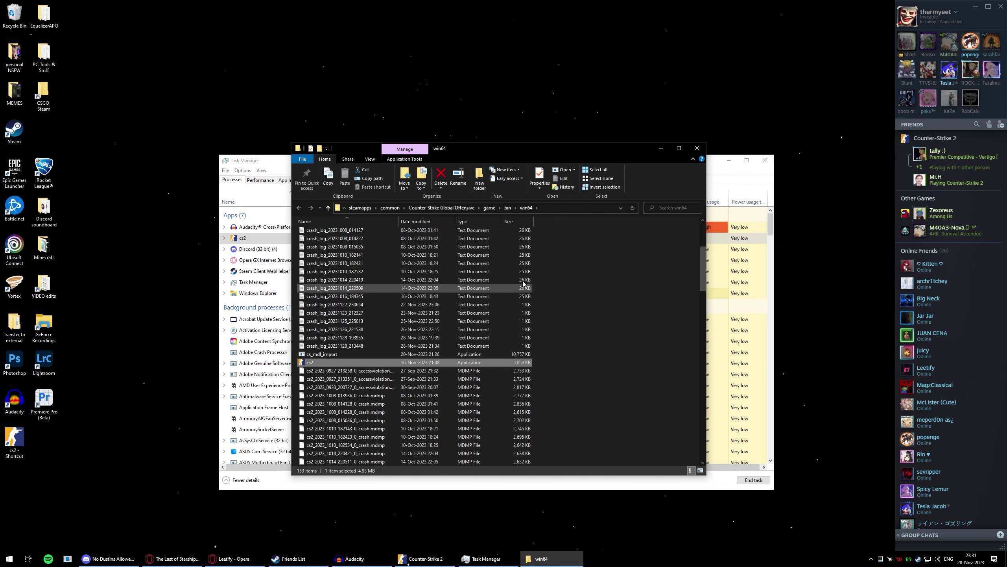
pyautogui.click(698, 151)
pyautogui.click(764, 160)
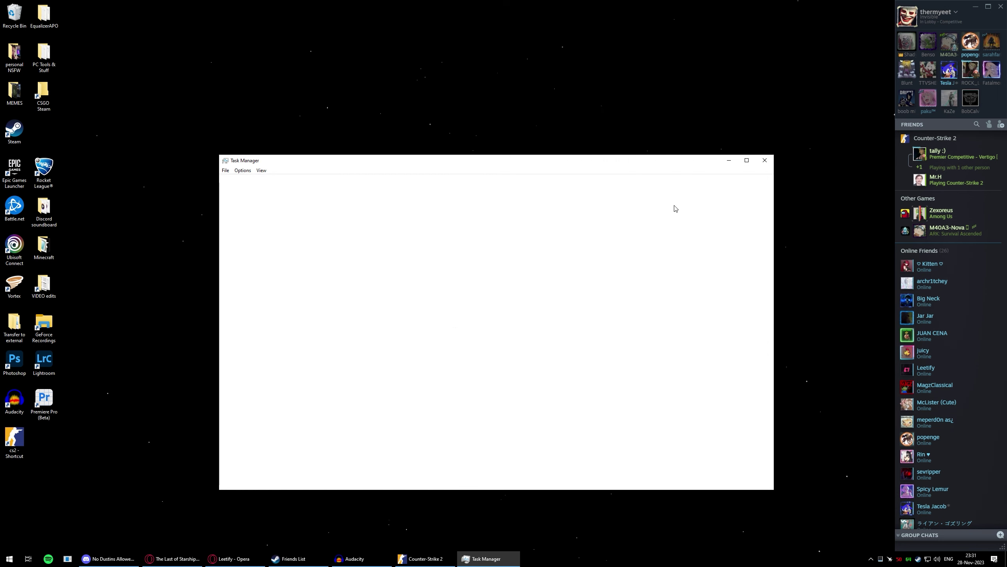
# Drag the cs2 - Shortcut icon from the bottom-left to just below Counter-Strike 2.
pyautogui.moveTo(19, 447); pyautogui.dragTo(346, 322)
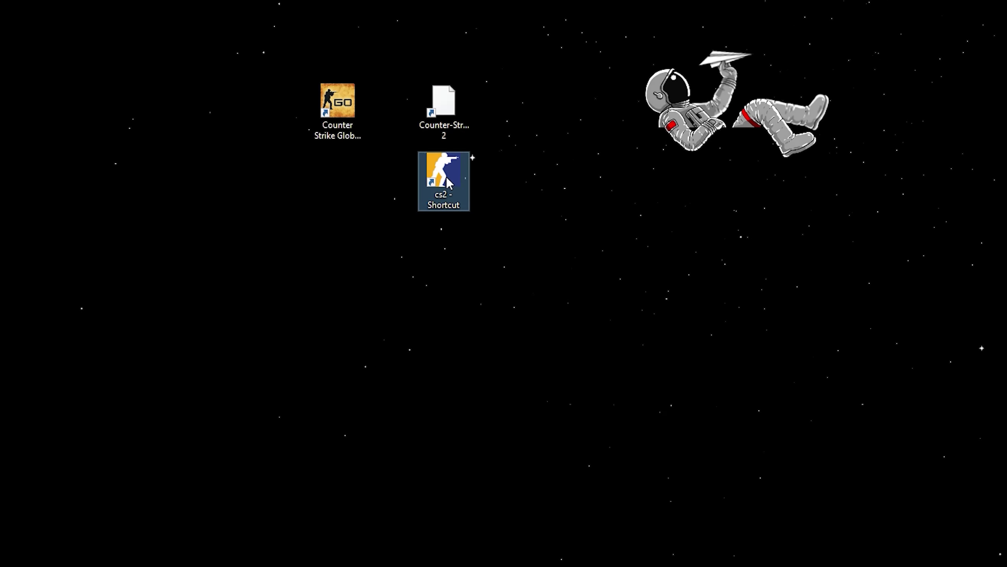
# Copy the cs2.exe icon path from the cs2 shortcut's Change Icon dialog, then close it.
pyautogui.rightClick(448, 180)
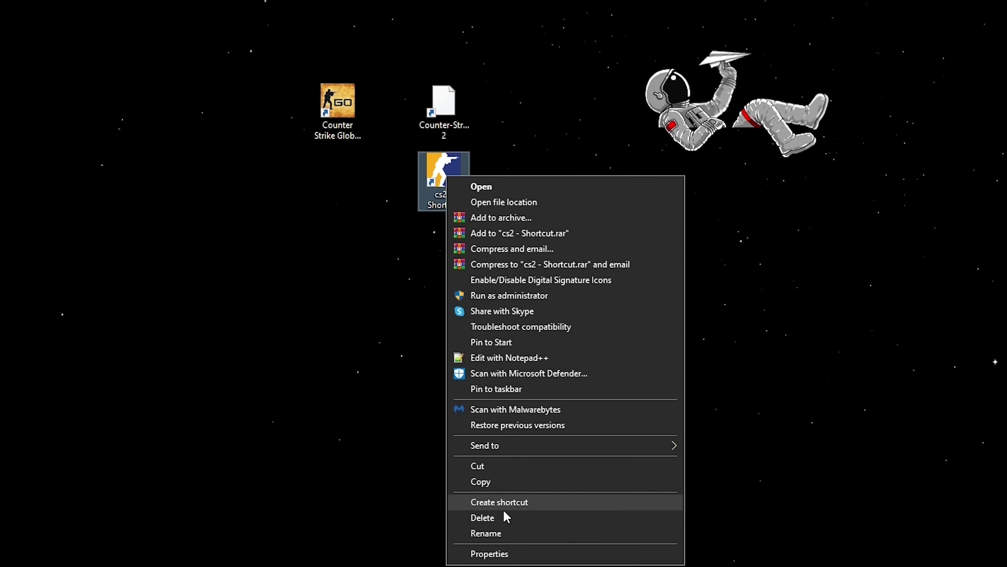
pyautogui.click(516, 555)
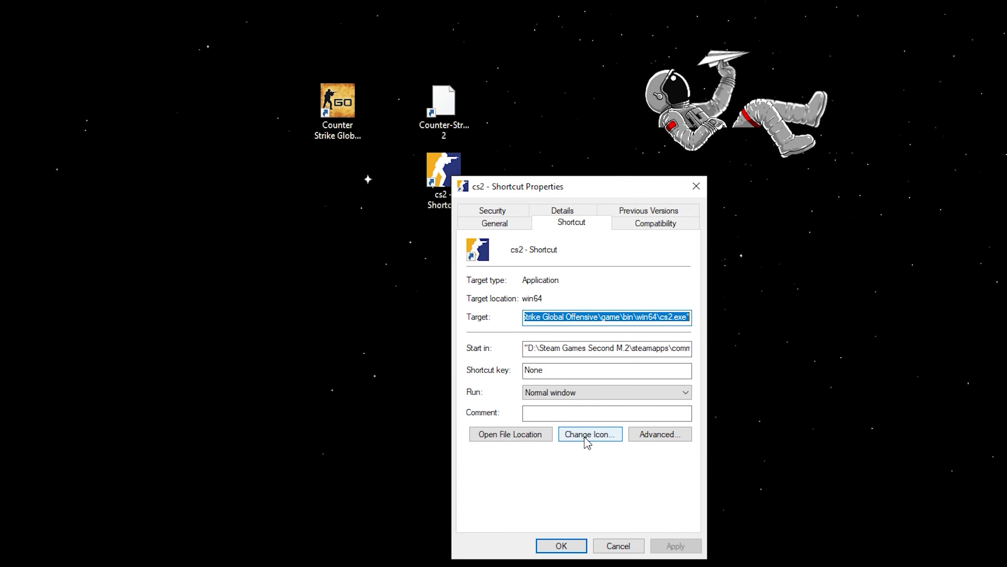
pyautogui.click(591, 439)
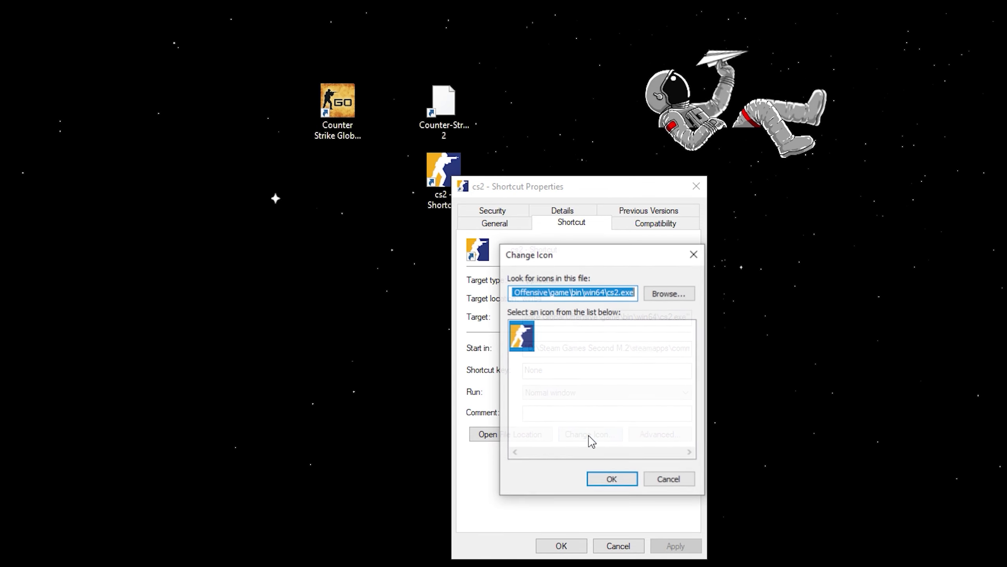
pyautogui.click(573, 292)
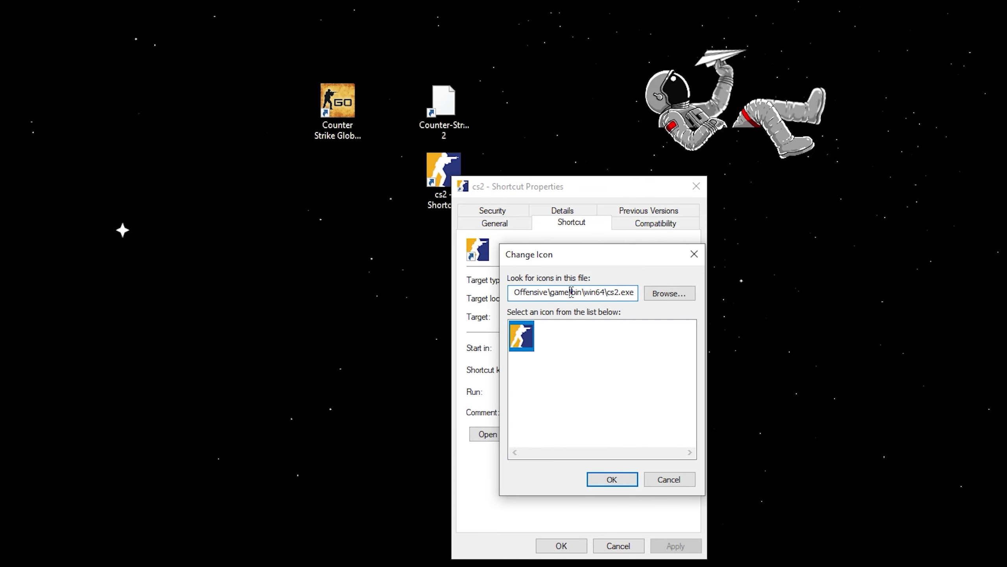
pyautogui.doubleClick(572, 293)
pyautogui.hotkey('ctrl', 'c')
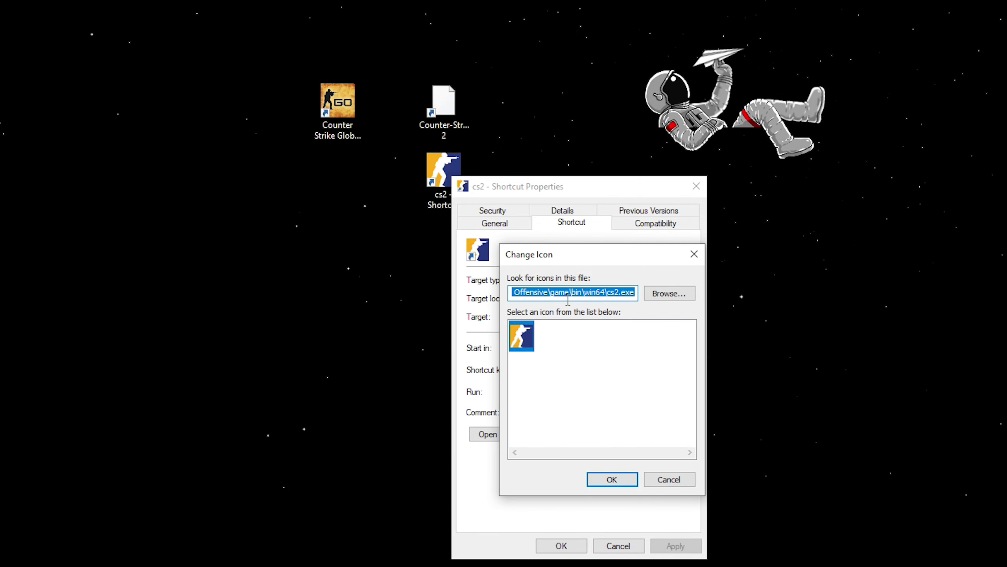
pyautogui.click(612, 480)
# Paste the cs2.exe path as the Counter-Strike 2 shortcut's icon source and apply the CS2 logo.
pyautogui.click(618, 546)
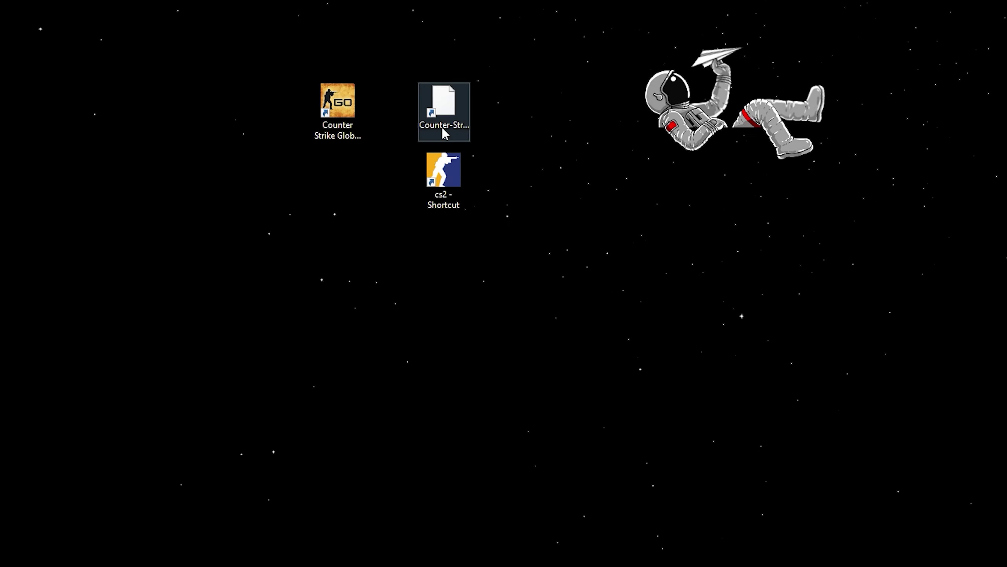
pyautogui.rightClick(438, 105)
pyautogui.click(439, 93)
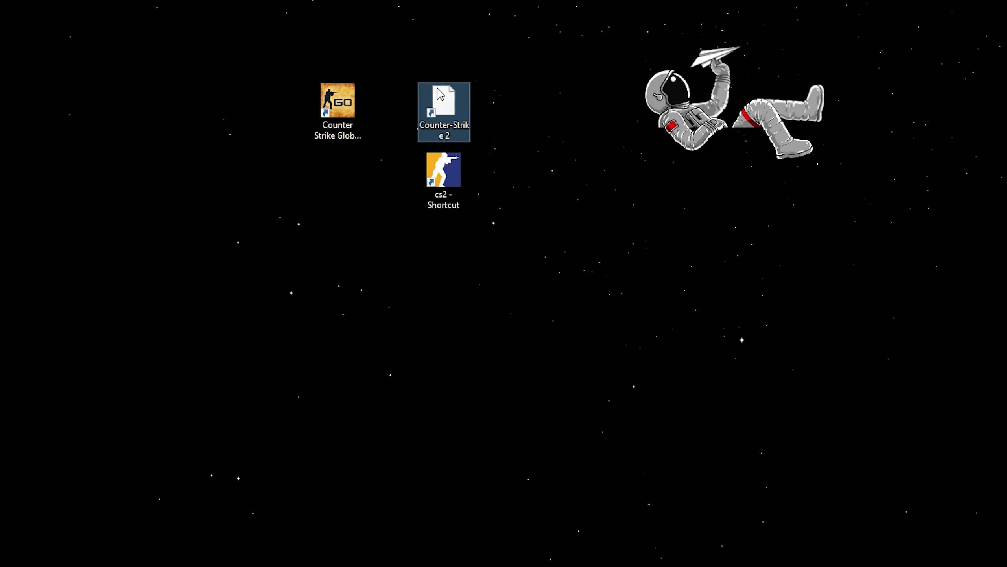
pyautogui.rightClick(444, 105)
pyautogui.click(500, 284)
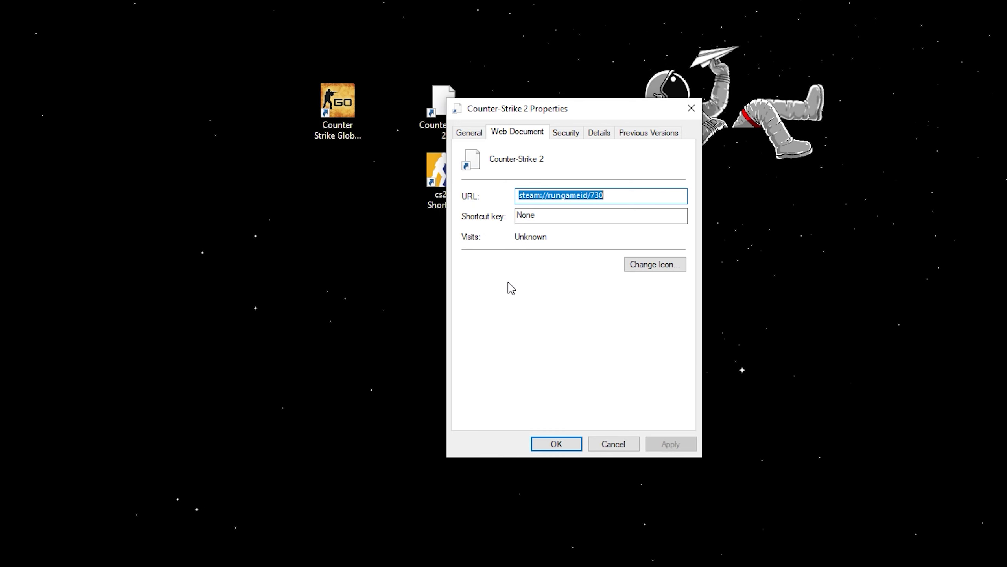
pyautogui.click(653, 265)
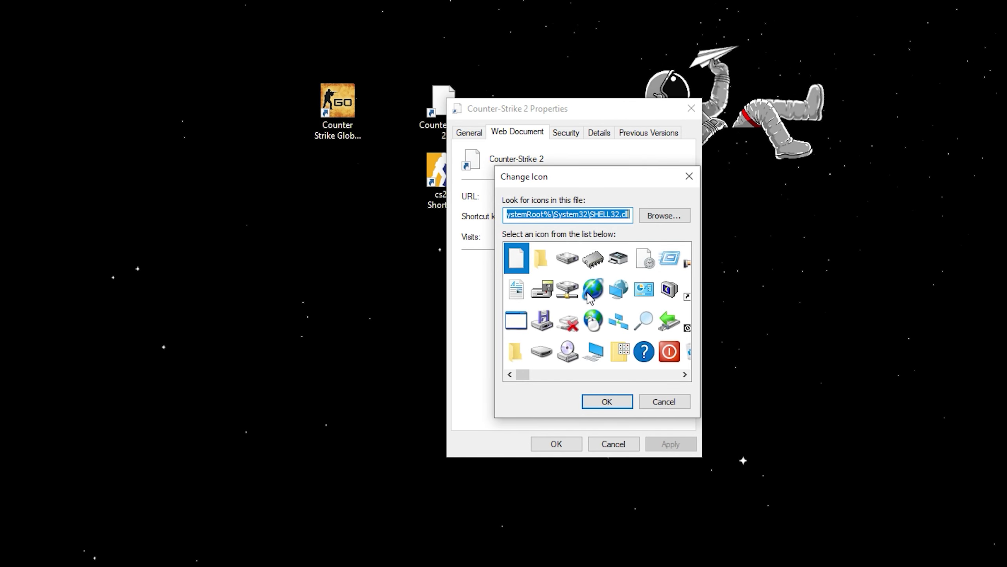
pyautogui.hotkey('ctrl', 'v')
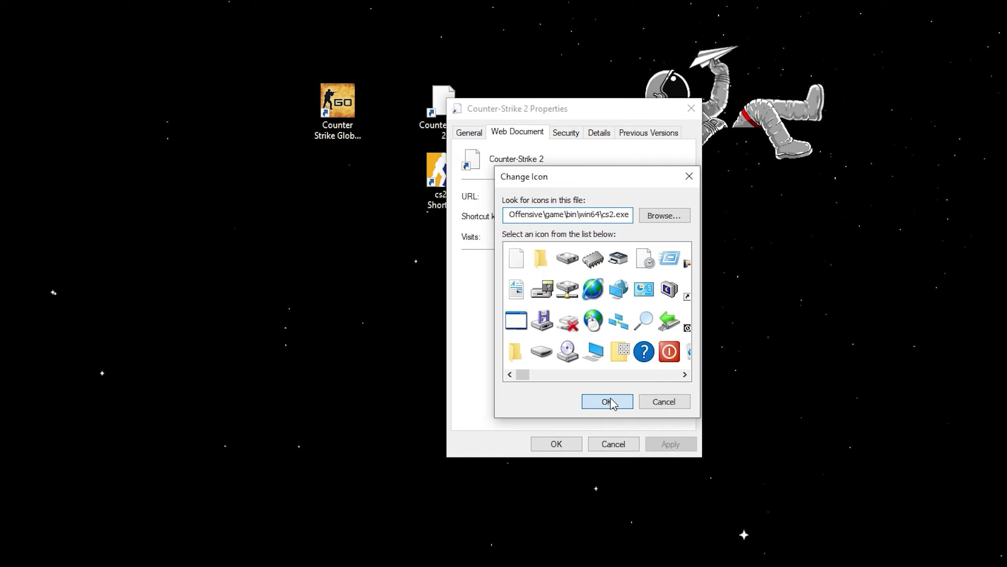
pyautogui.click(608, 402)
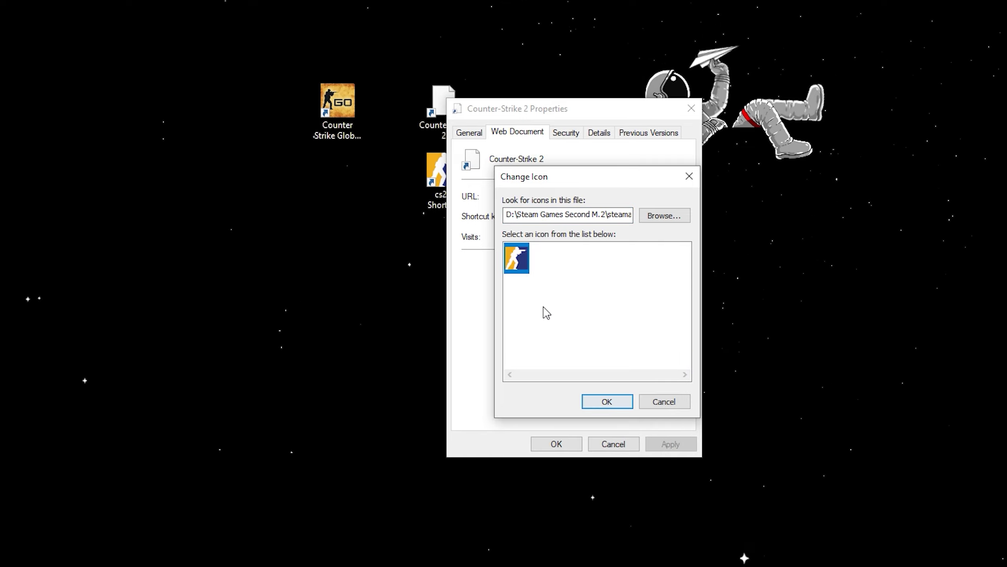
pyautogui.click(621, 406)
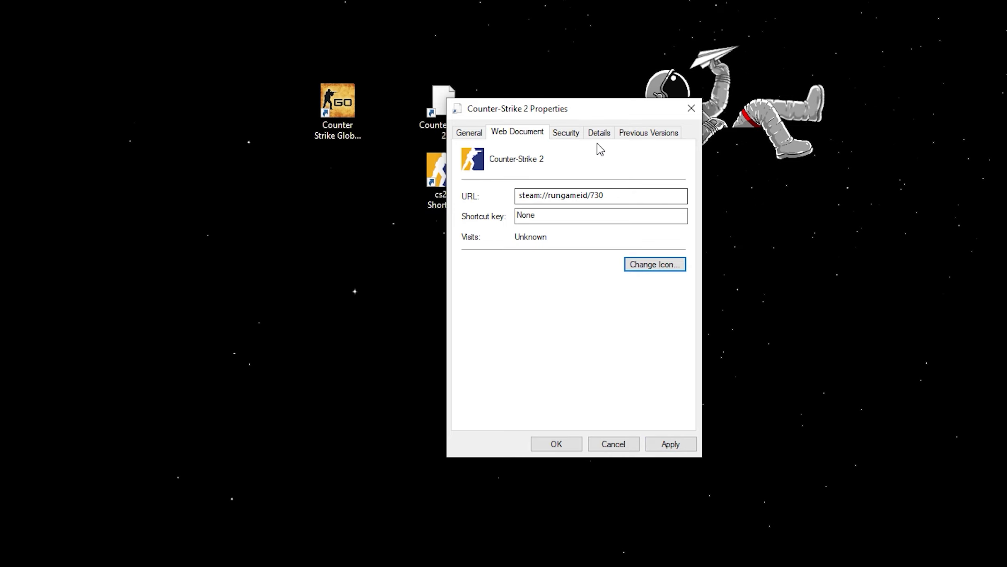
pyautogui.moveTo(587, 108); pyautogui.dragTo(603, 100)
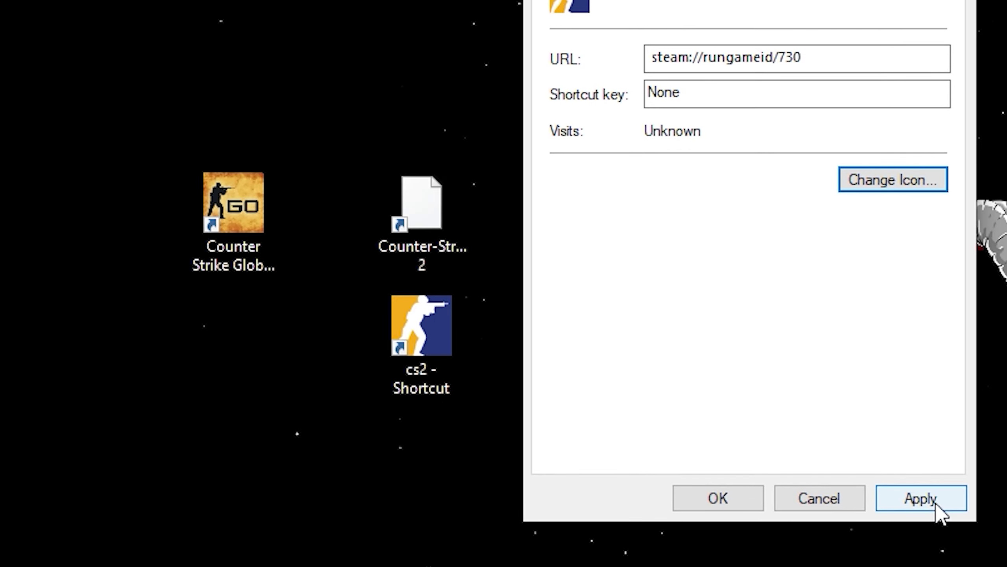
pyautogui.click(932, 499)
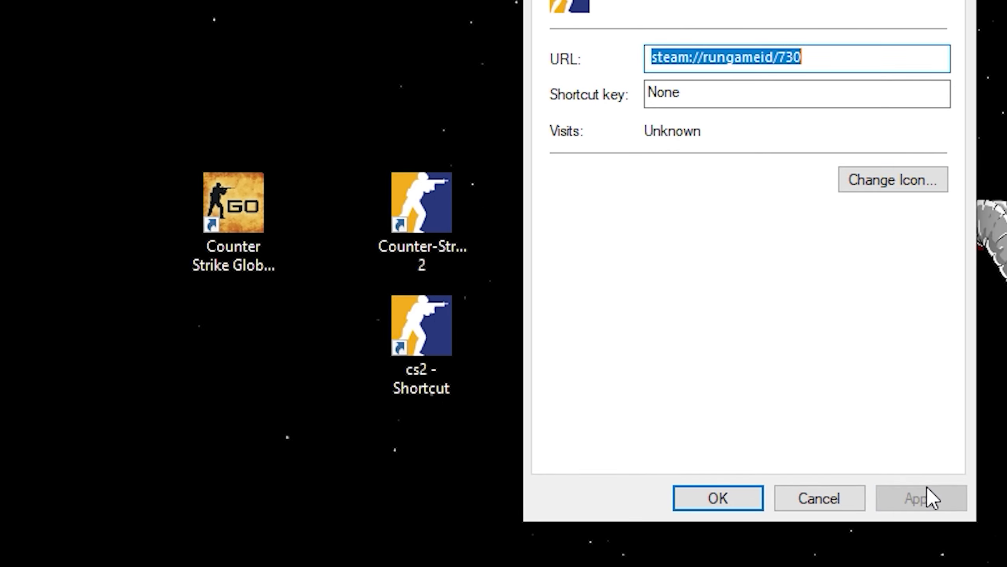
pyautogui.click(723, 504)
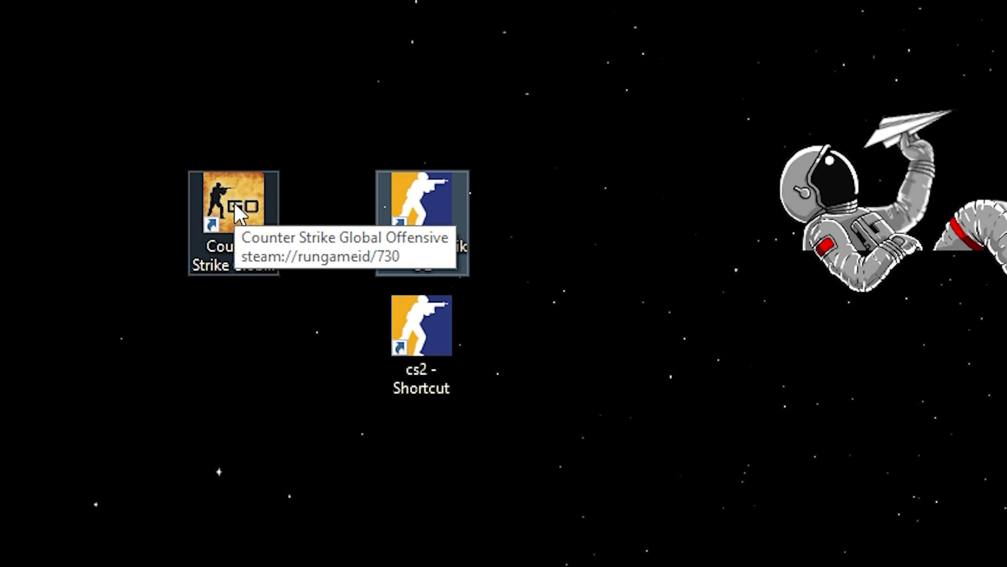
# Move Counter-Strike 2 beside the CSGO shortcut and delete the cs2 - Shortcut.
pyautogui.moveTo(418, 201); pyautogui.dragTo(358, 197)
pyautogui.click(421, 323)
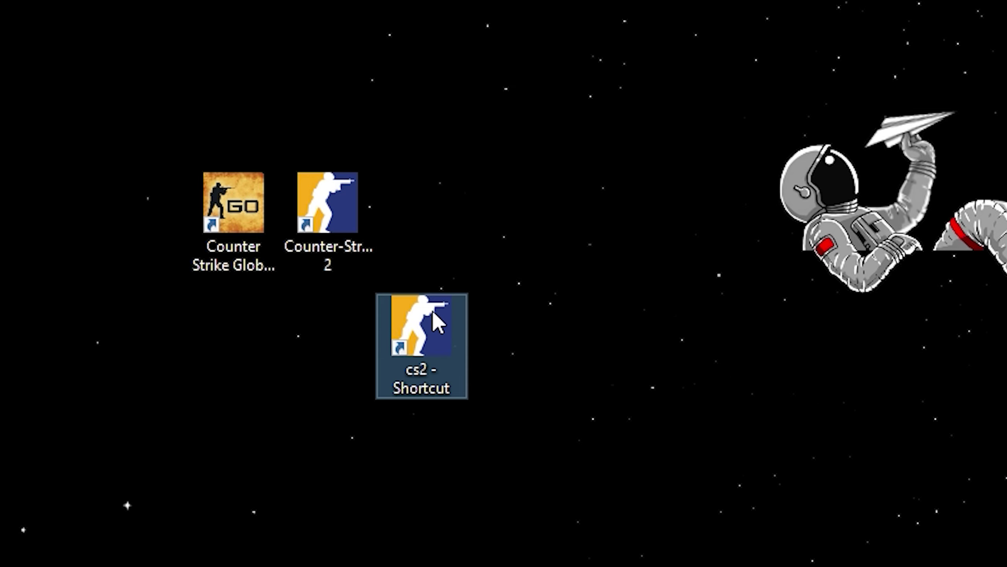
pyautogui.press('Delete')
pyautogui.press('Return')
pyautogui.click(330, 210)
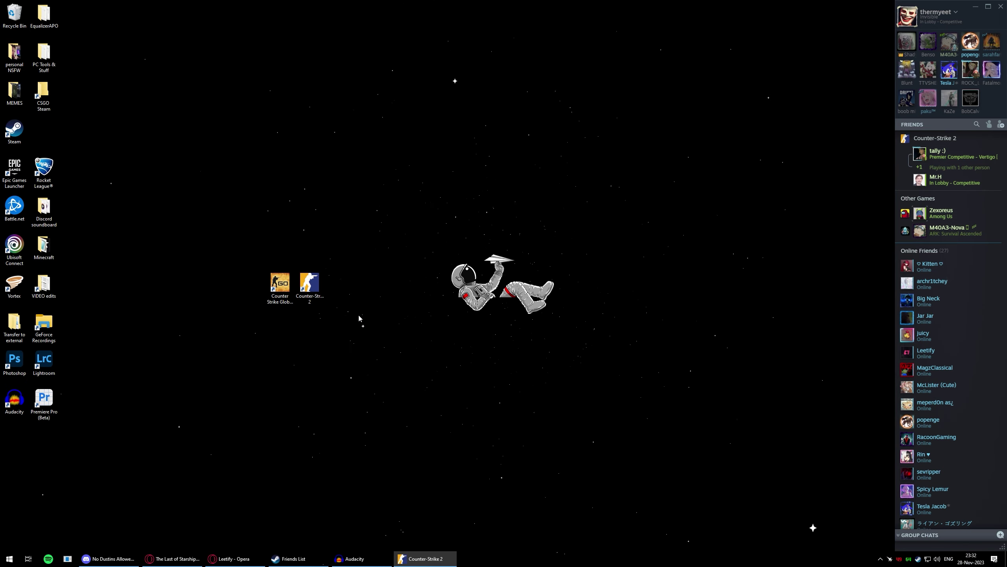
# Double-click the CS2-logo Counter-Strike 2 desktop shortcut so Steam launches the game.
pyautogui.doubleClick(308, 288)
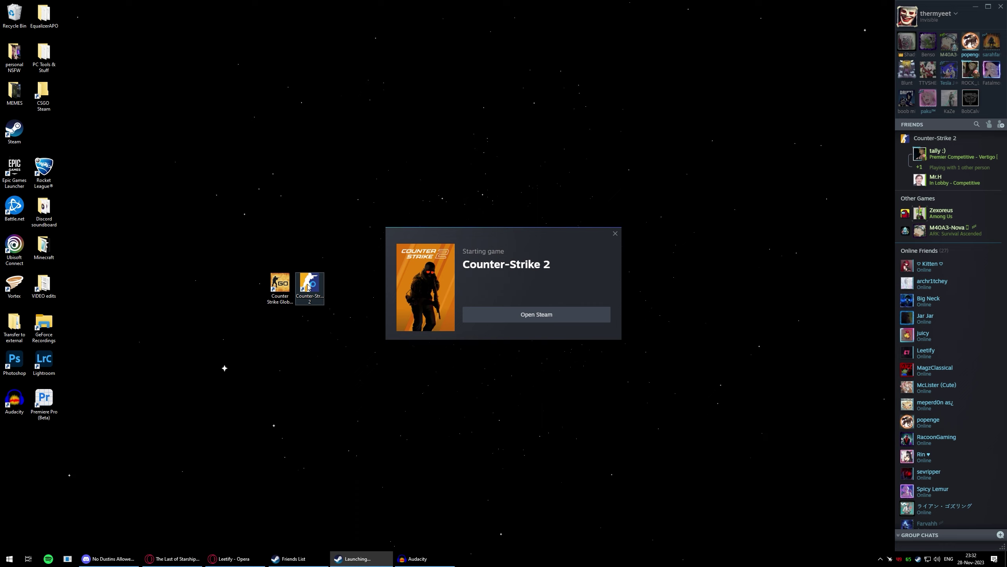